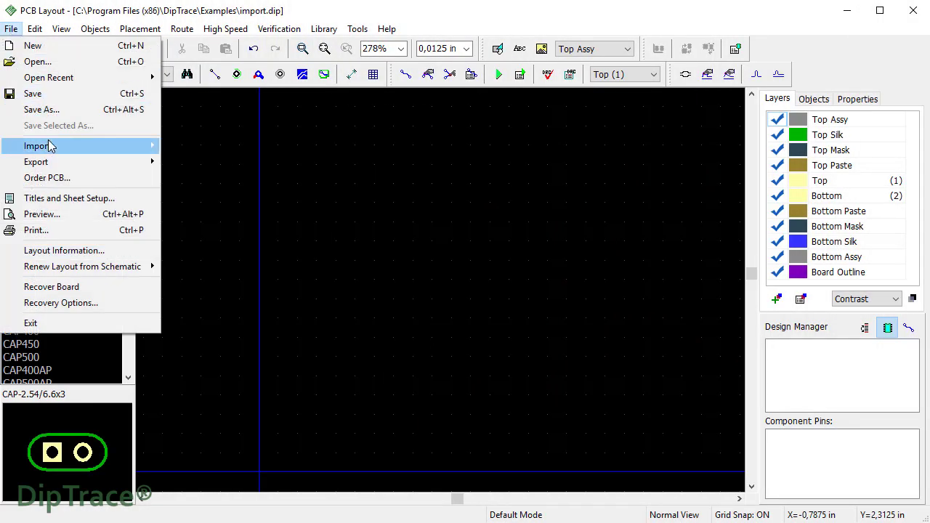
- Load Board_3.dxf into the DXF import window, keeping Inches units and New import mode
{"action": "mouse_move", "coordinate": [37, 146]}
{"action": "left_click", "coordinate": [207, 162]}
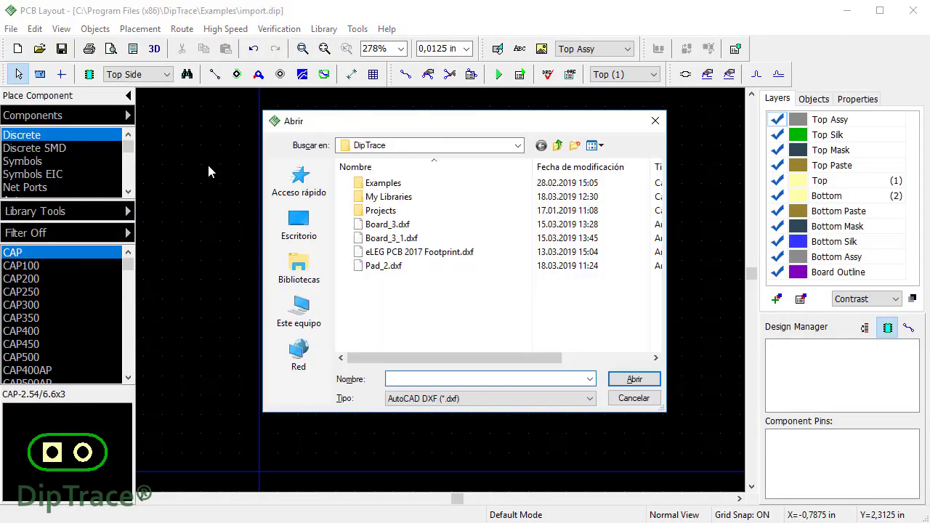
{"action": "left_click", "coordinate": [400, 227]}
{"action": "left_click", "coordinate": [632, 380]}
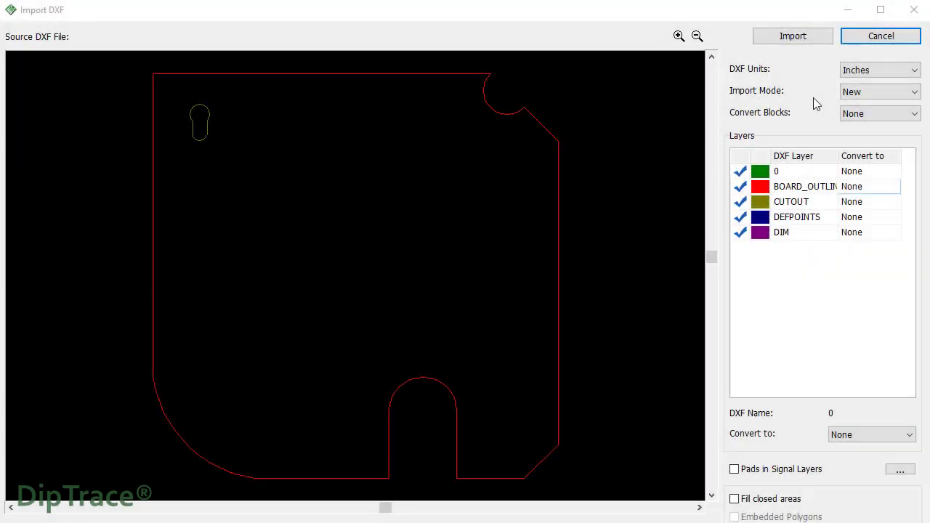
{"action": "left_click", "coordinate": [915, 69]}
{"action": "left_click", "coordinate": [892, 86]}
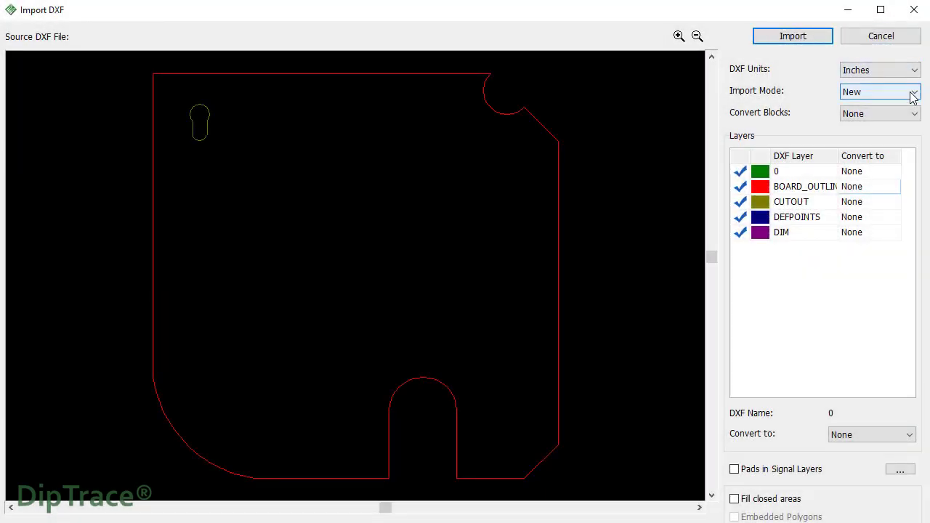
{"action": "left_click", "coordinate": [913, 94]}
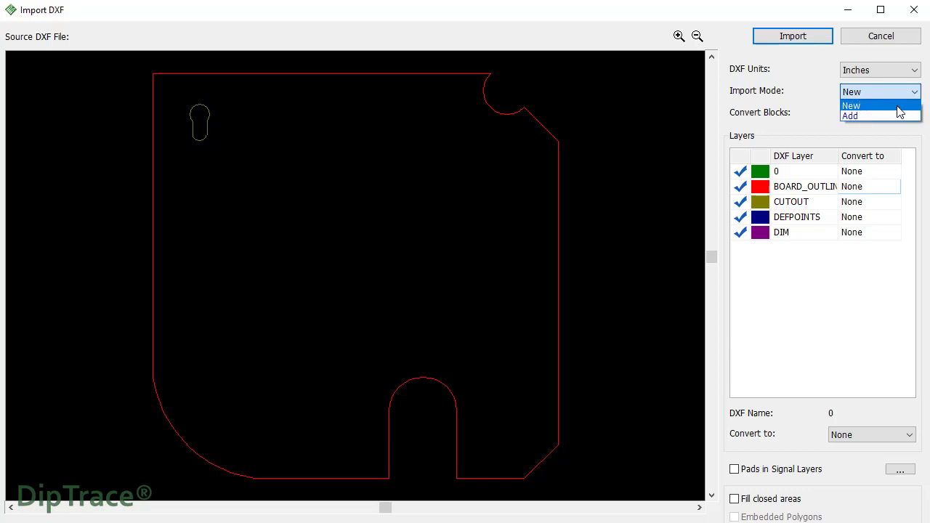
{"action": "left_click", "coordinate": [898, 108]}
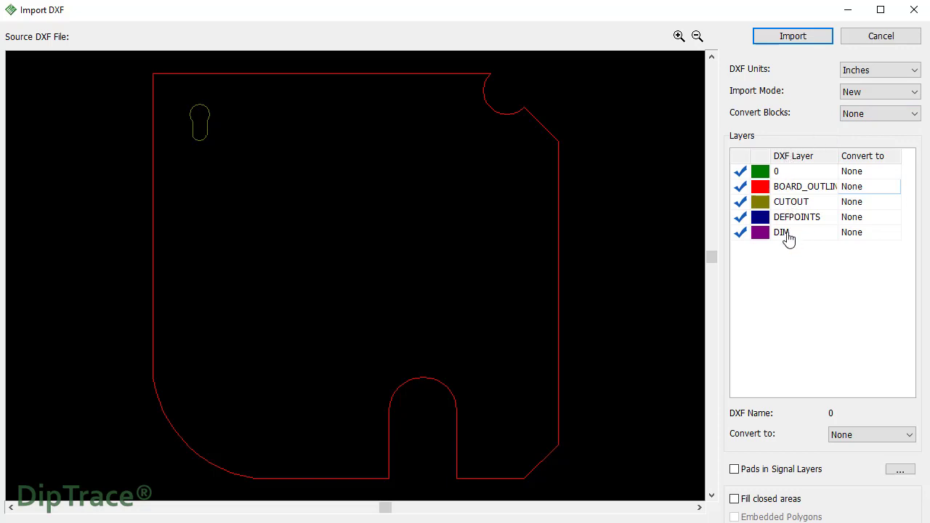
- Map the BOARD_OUTLINE DXF layer to Board Outline
{"action": "left_click", "coordinate": [739, 188]}
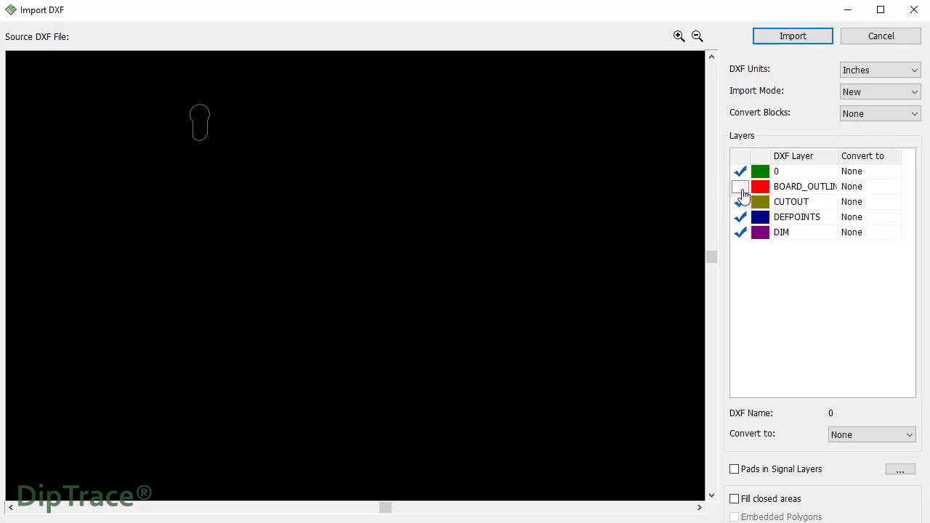
{"action": "left_click", "coordinate": [740, 187]}
{"action": "left_click", "coordinate": [812, 188]}
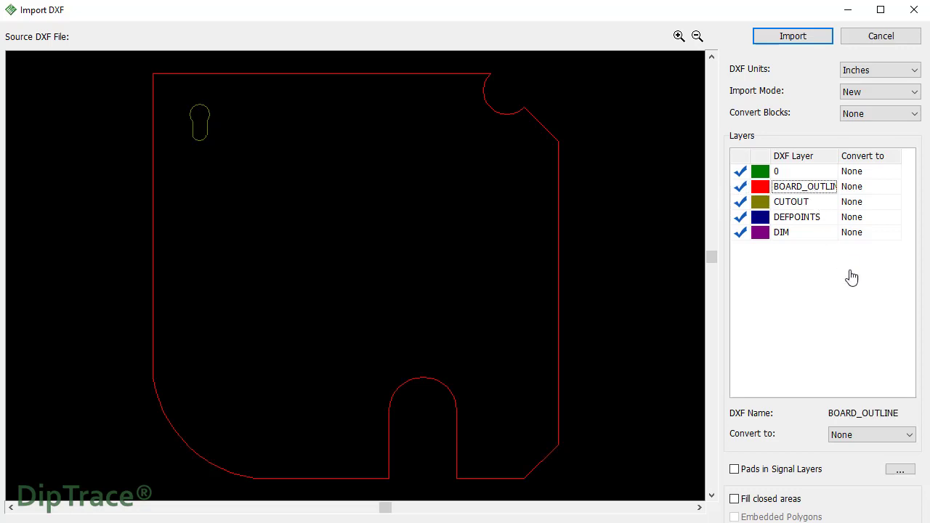
{"action": "left_click", "coordinate": [912, 441]}
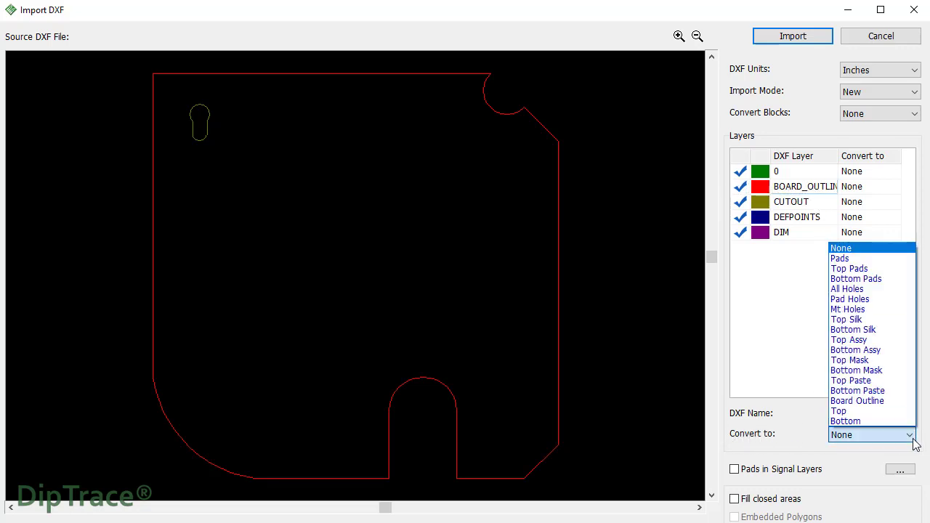
{"action": "left_click", "coordinate": [892, 401]}
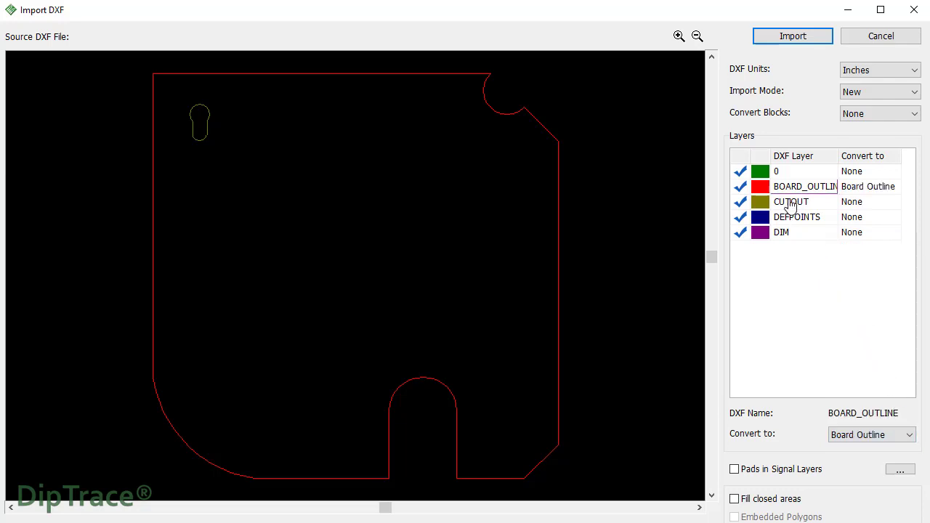
- Map the CUTOUT DXF layer to Board Outline as well and run the import
{"action": "left_click", "coordinate": [790, 203]}
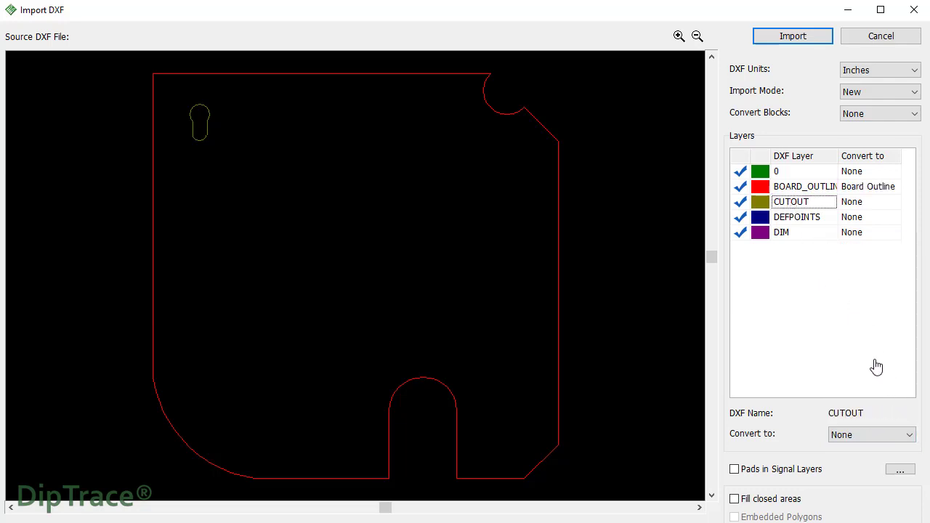
{"action": "left_click", "coordinate": [910, 436]}
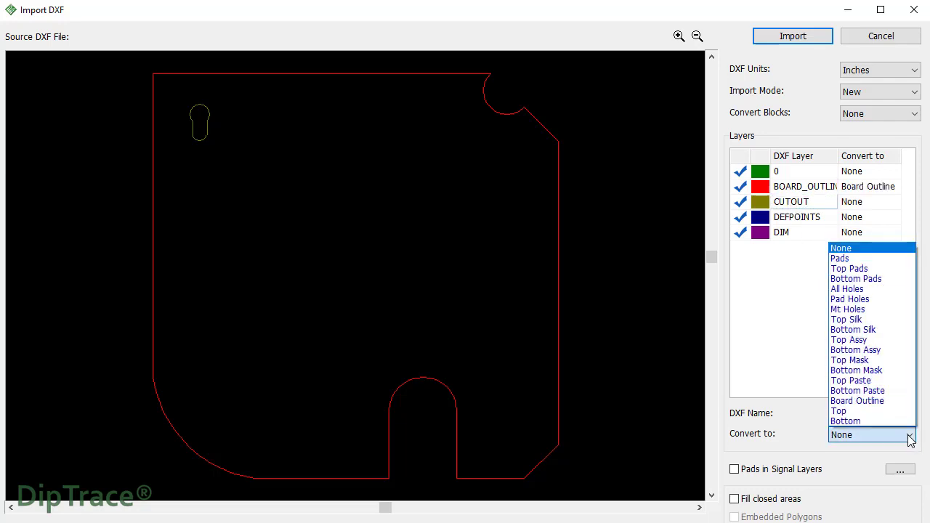
{"action": "left_click", "coordinate": [892, 400]}
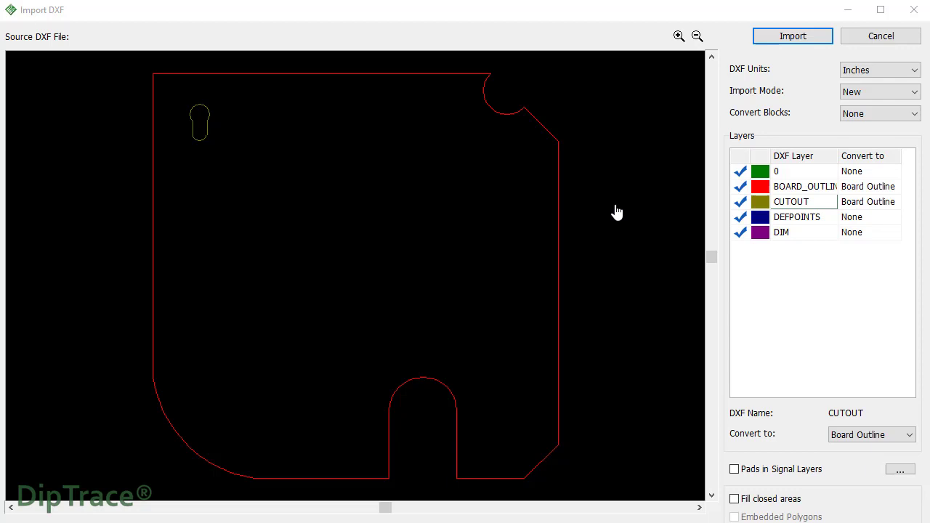
{"action": "left_click", "coordinate": [792, 36]}
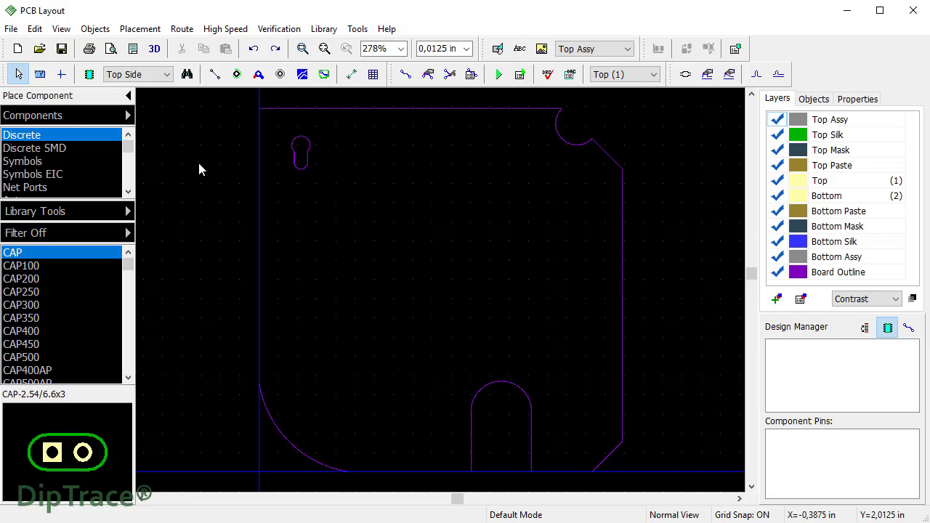
- Place a vertical dimension from the board's top edge to its bottom edge, reading 2.3625
{"action": "left_click", "coordinate": [94, 29]}
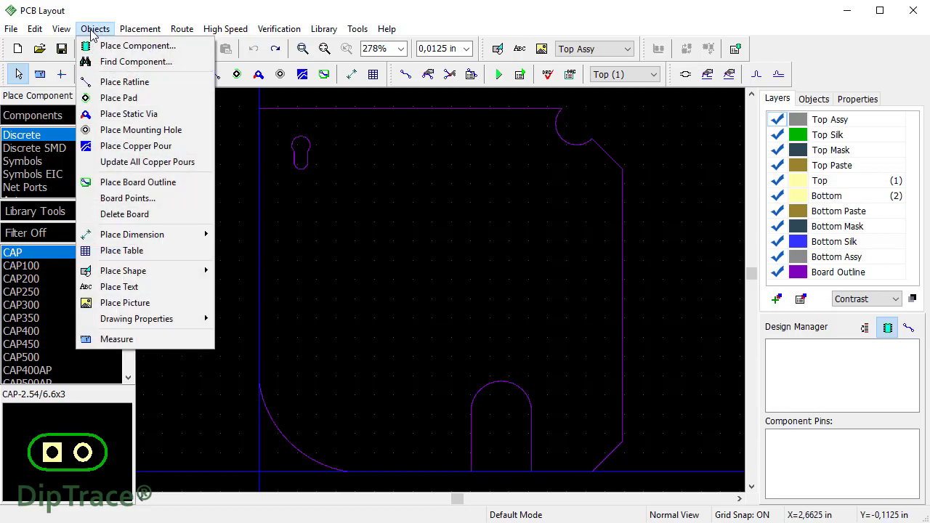
{"action": "mouse_move", "coordinate": [132, 235]}
{"action": "left_click", "coordinate": [222, 249]}
{"action": "left_click", "coordinate": [240, 109]}
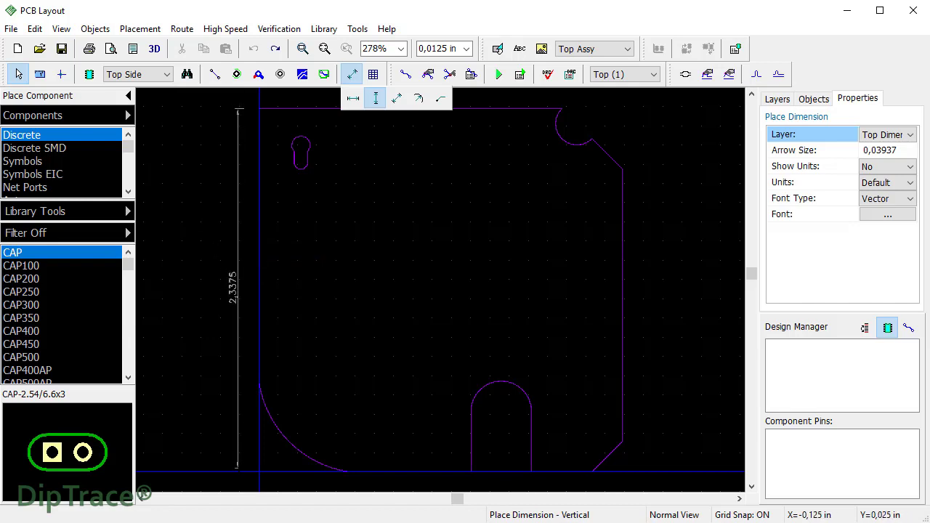
{"action": "left_click", "coordinate": [238, 471]}
{"action": "right_click", "coordinate": [238, 472]}
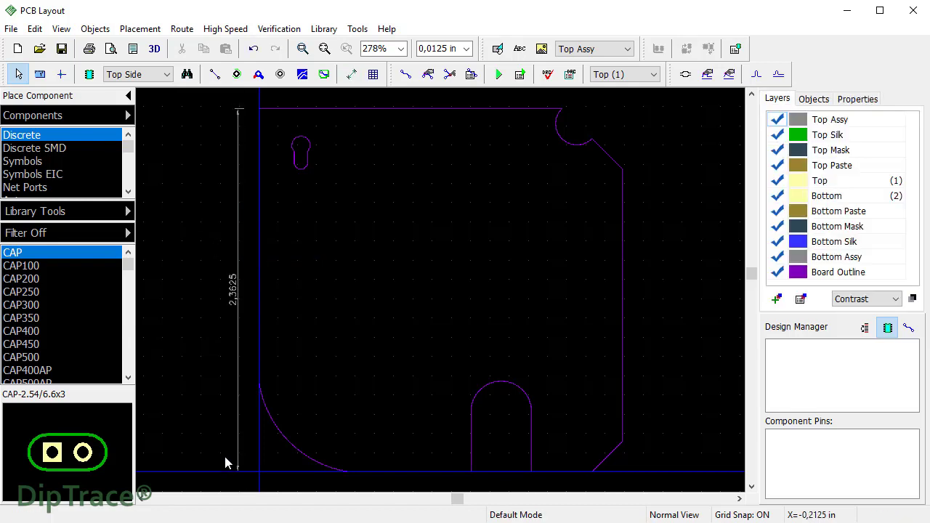
- Save the layout as 'DXF import' in the Examples folder
{"action": "left_click", "coordinate": [14, 31]}
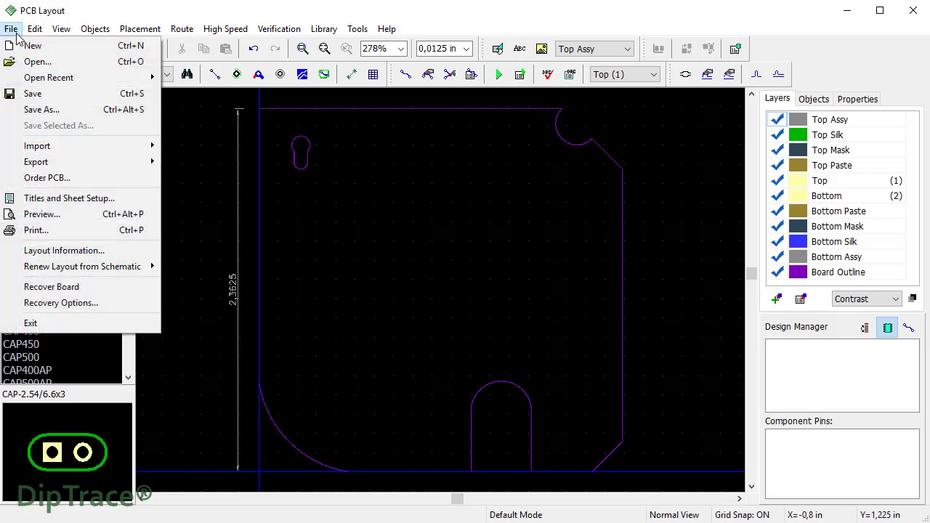
{"action": "left_click", "coordinate": [40, 111]}
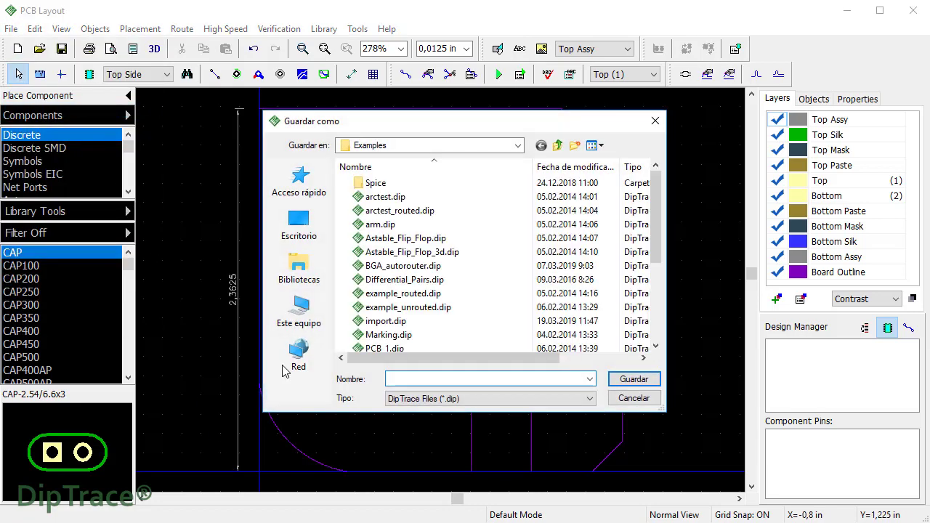
{"action": "type", "text": "DXF import"}
{"action": "left_click", "coordinate": [627, 379]}
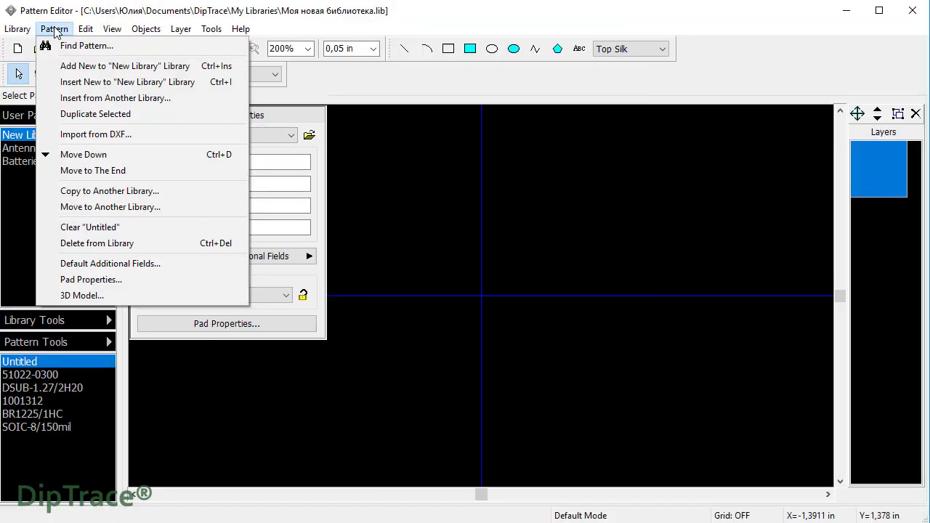
- Load Pad_2.dxf into the pattern's DXF import window and check the import mode
{"action": "left_click", "coordinate": [95, 134]}
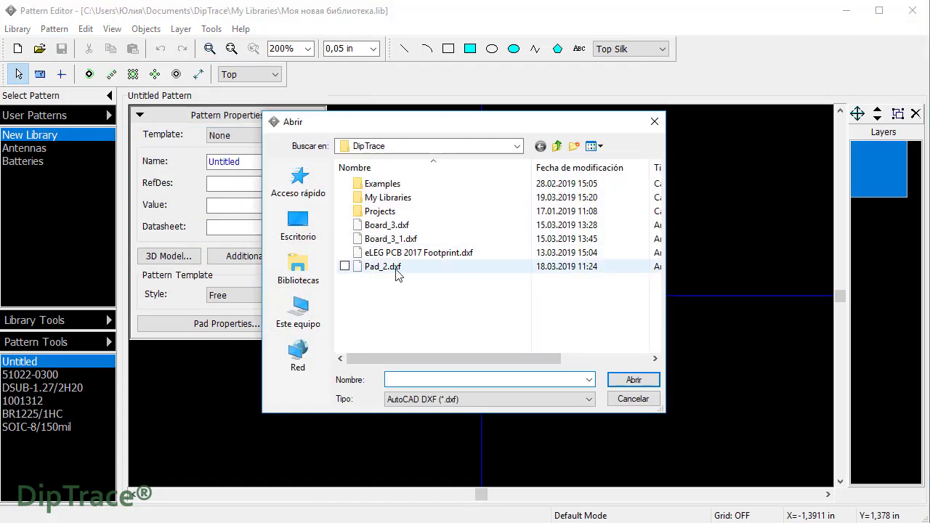
{"action": "left_click", "coordinate": [396, 267]}
{"action": "double_click", "coordinate": [395, 268]}
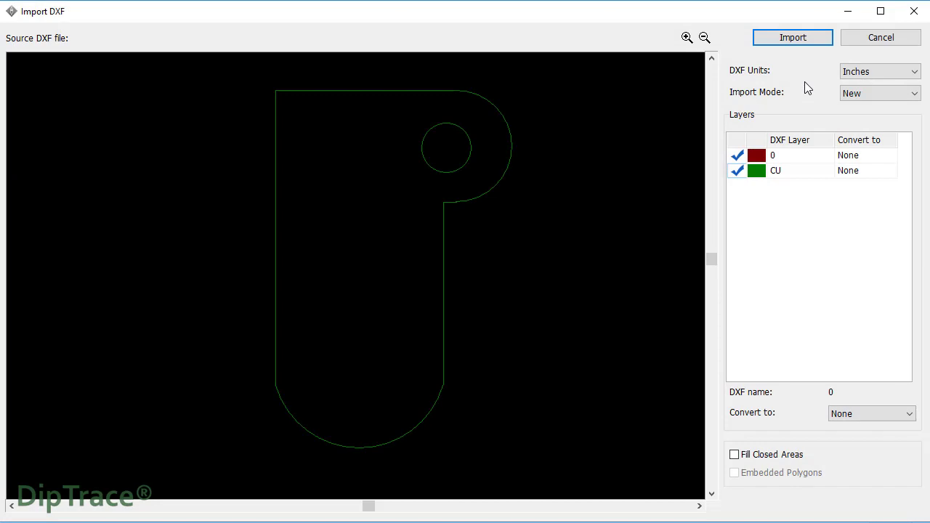
{"action": "left_click", "coordinate": [911, 99]}
- Import the CU layer as Top Signal with Fill Closed Areas and Embedded Polygons, then select the shape
{"action": "left_click", "coordinate": [861, 176]}
{"action": "left_click", "coordinate": [911, 415]}
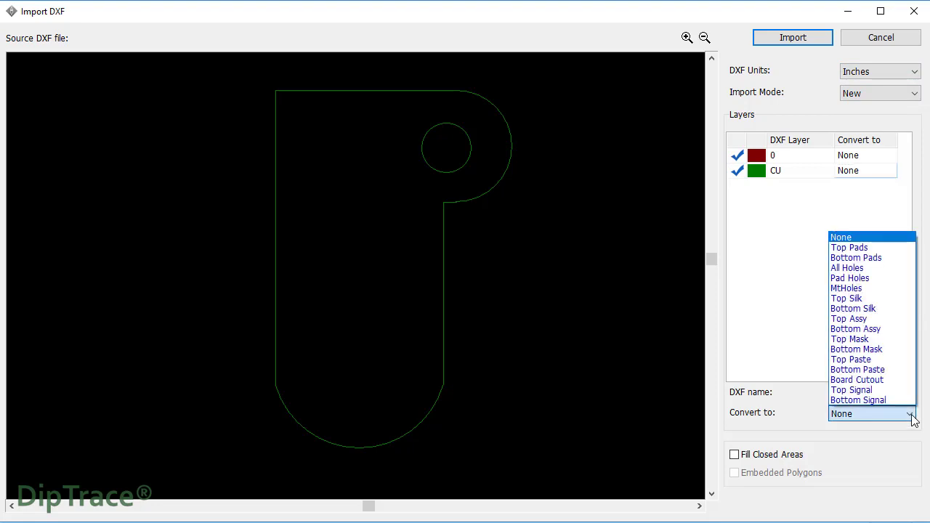
{"action": "left_click", "coordinate": [861, 390]}
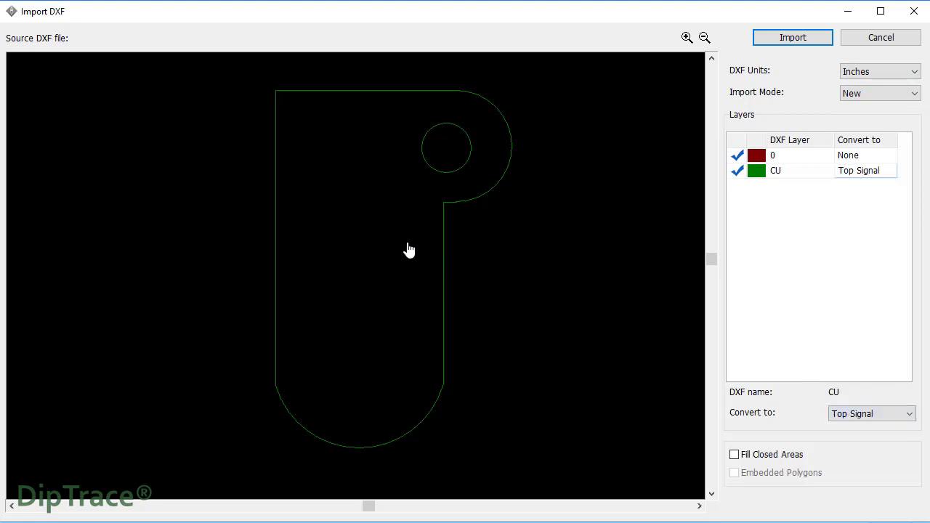
{"action": "left_click", "coordinate": [736, 458]}
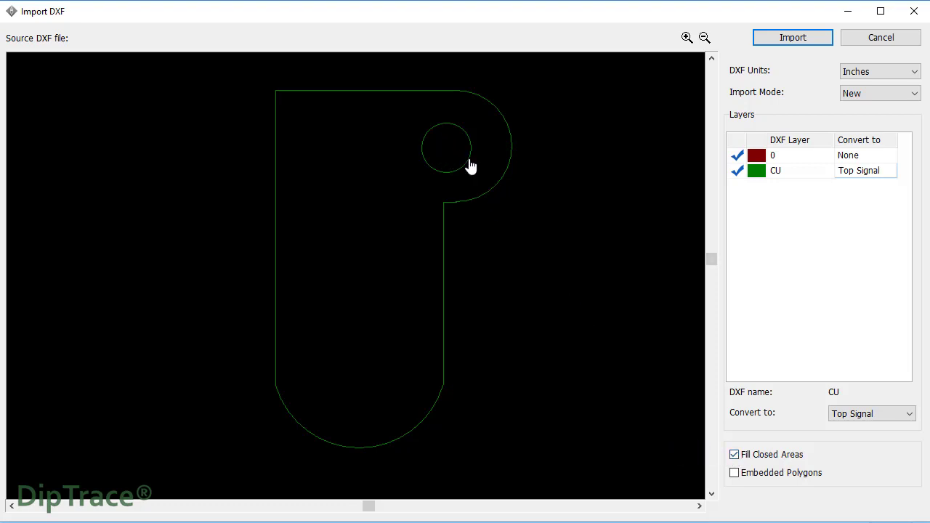
{"action": "left_click", "coordinate": [734, 473]}
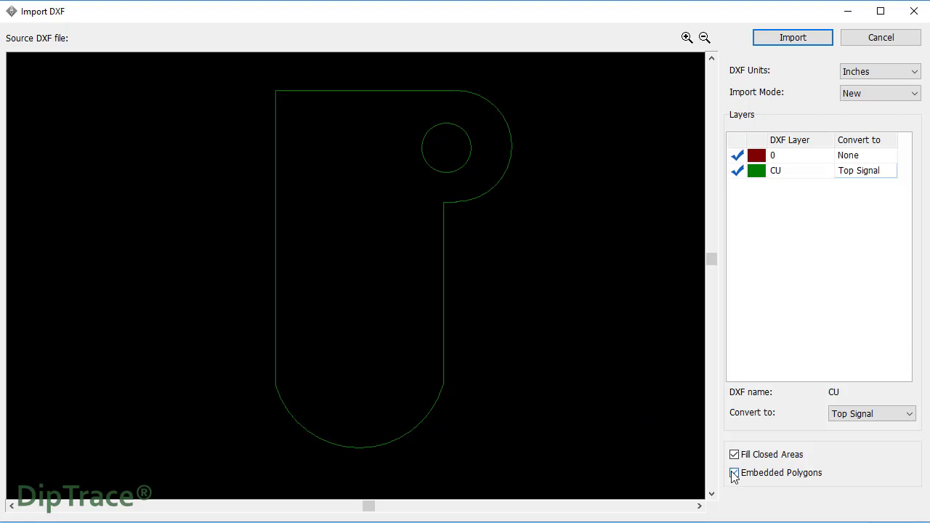
{"action": "left_click", "coordinate": [793, 37]}
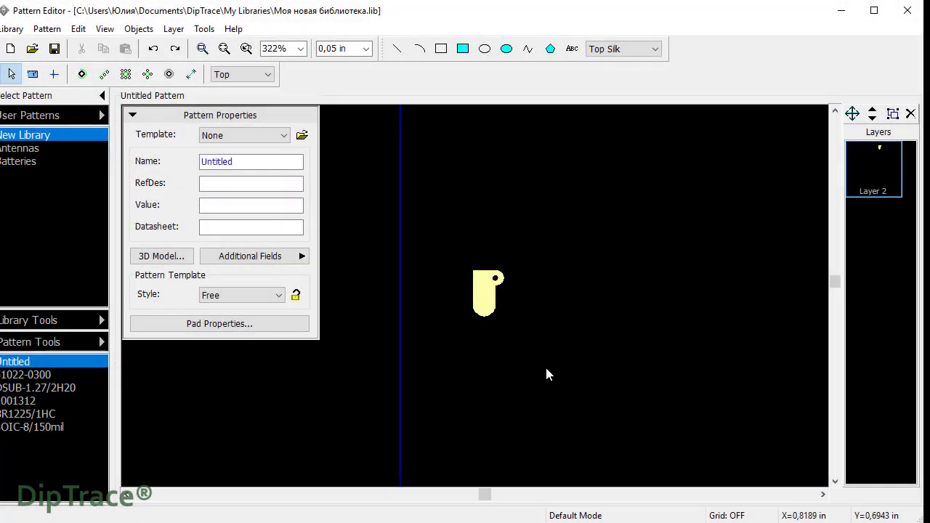
{"action": "left_click", "coordinate": [488, 314]}
{"action": "right_click", "coordinate": [489, 314]}
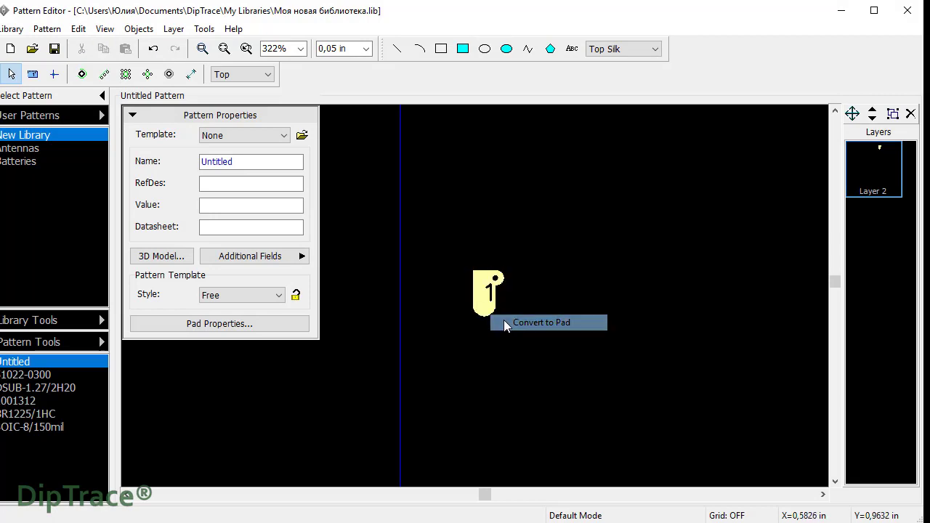